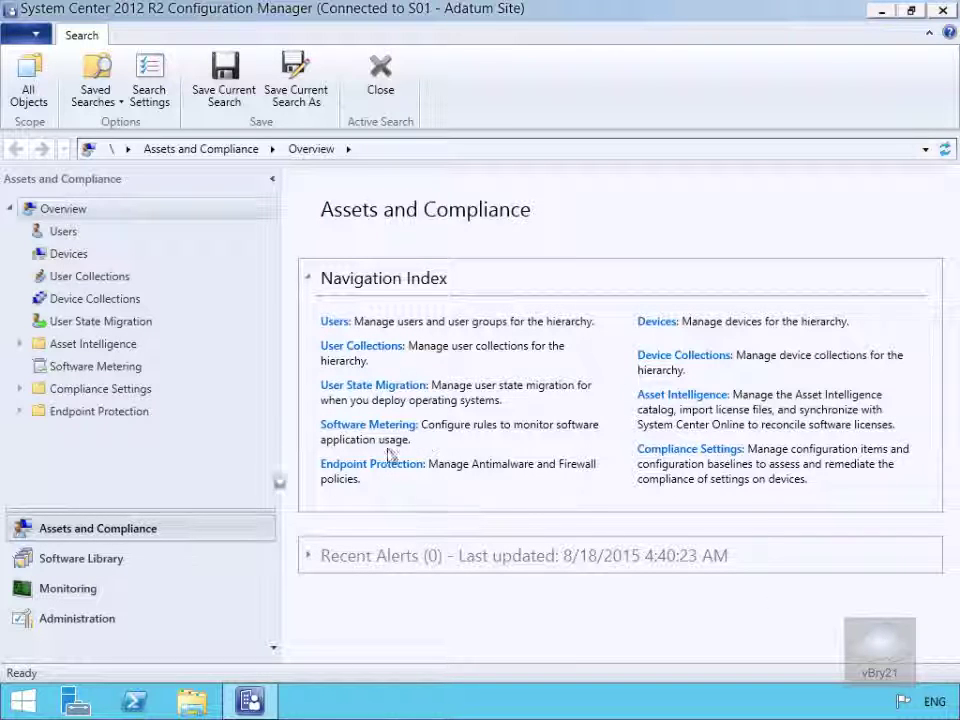
Step: Start adding site system roles to the \\LON-CFG.Adatum.com server from Servers and Site System Roles in Administration
click(104, 620)
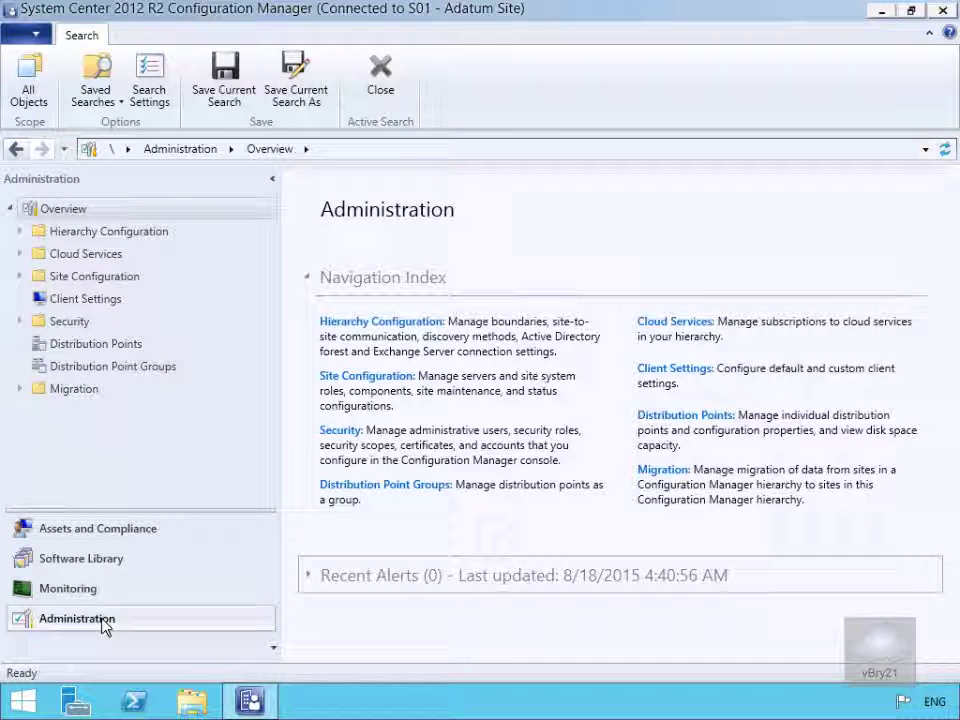
click(18, 277)
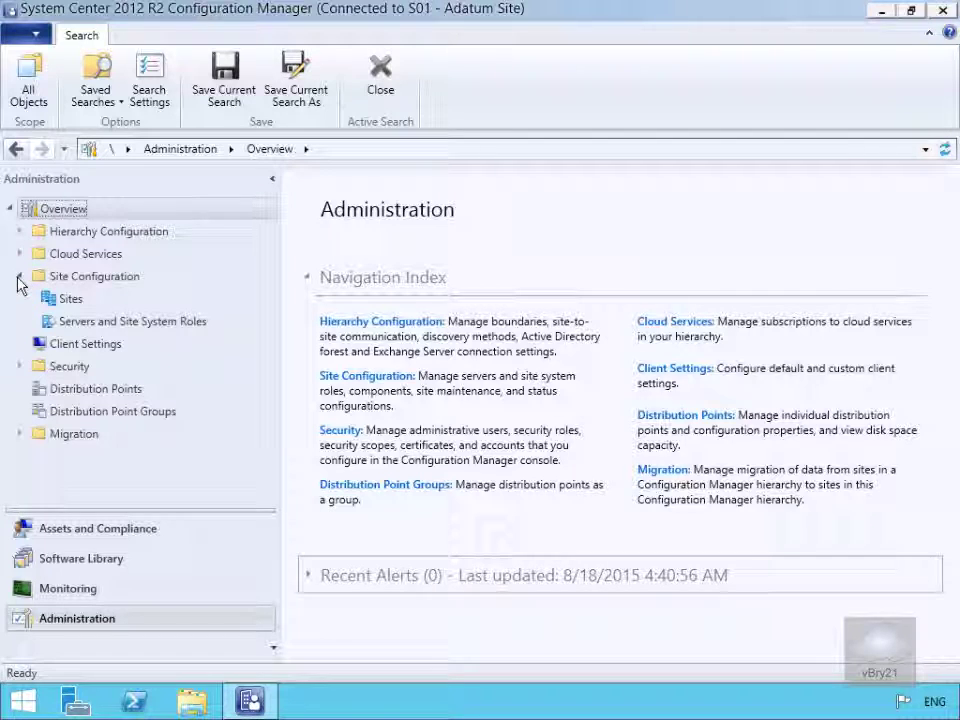
click(88, 326)
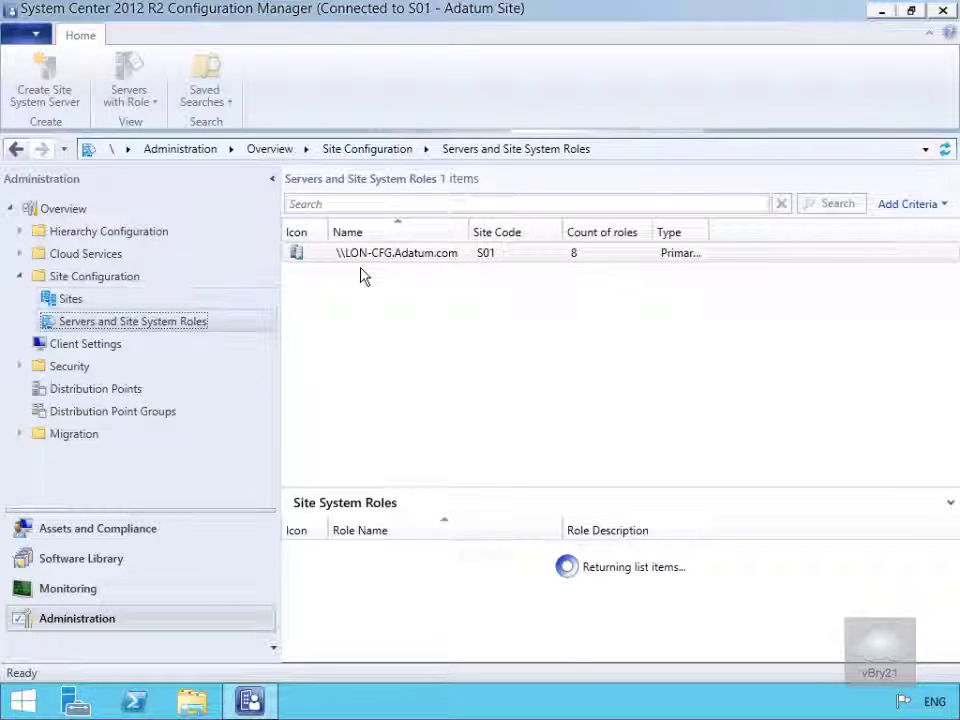
click(388, 256)
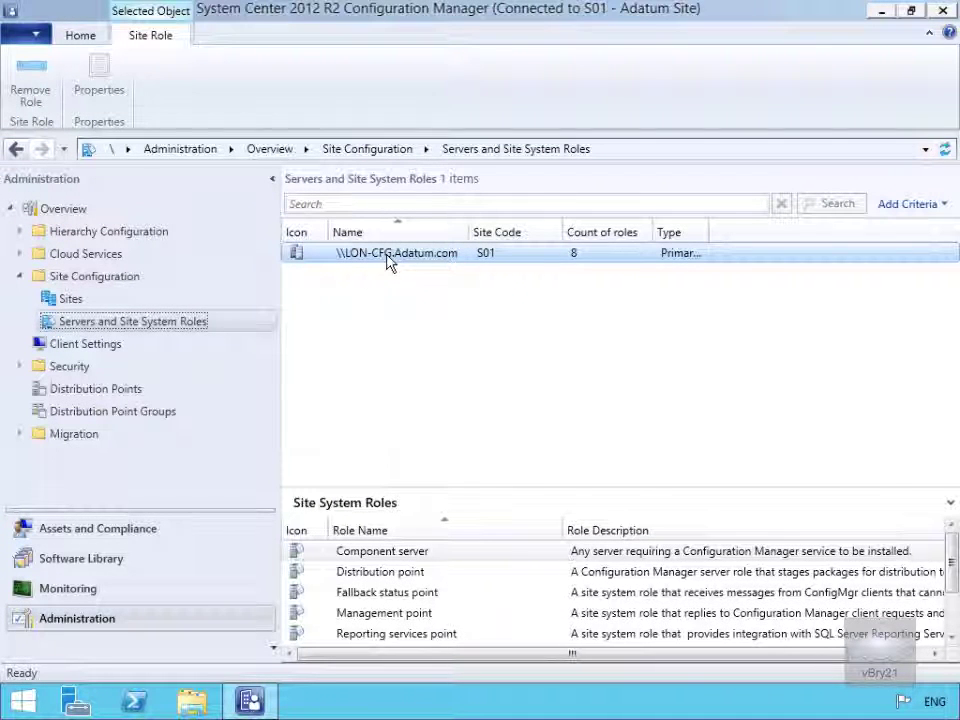
right_click(388, 258)
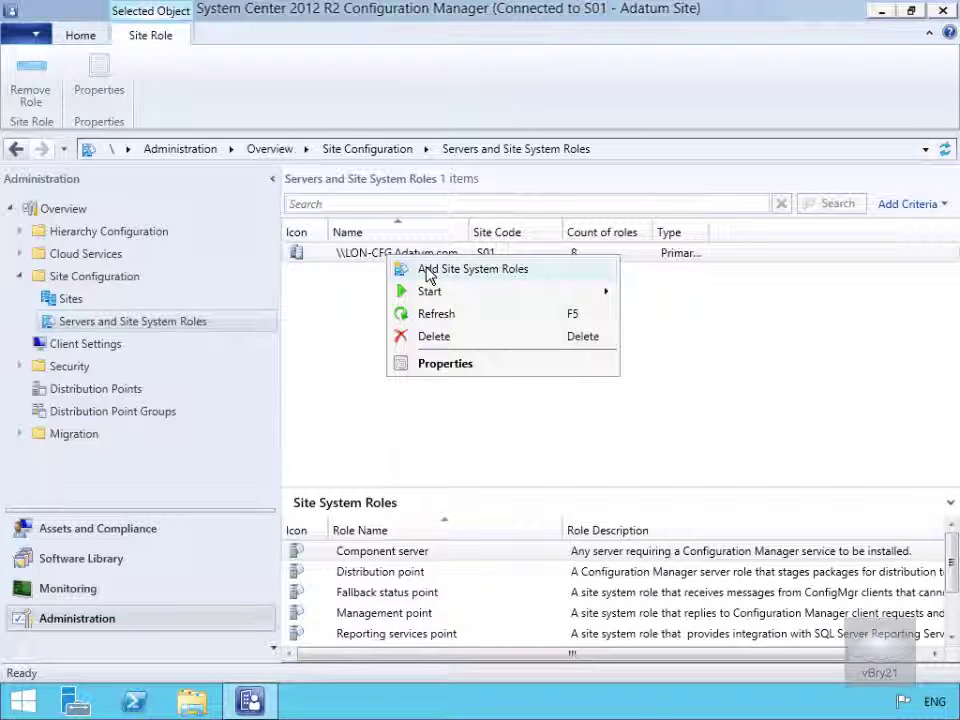
click(428, 272)
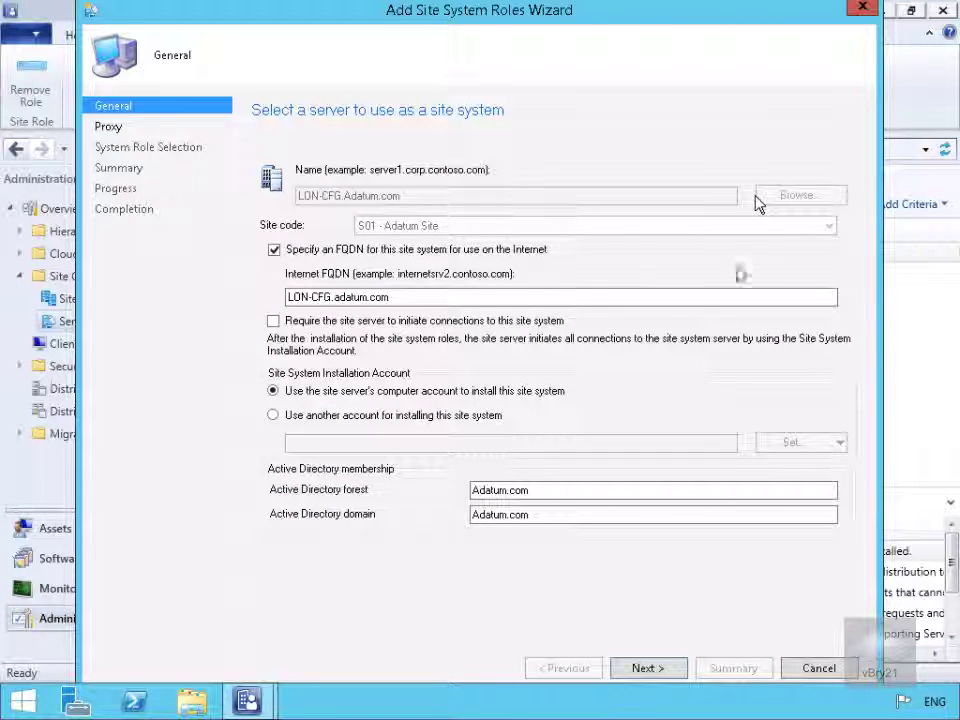
Step: Keep the default general and proxy settings and select the Endpoint Protection point role, acknowledging the definition updates notice
click(676, 673)
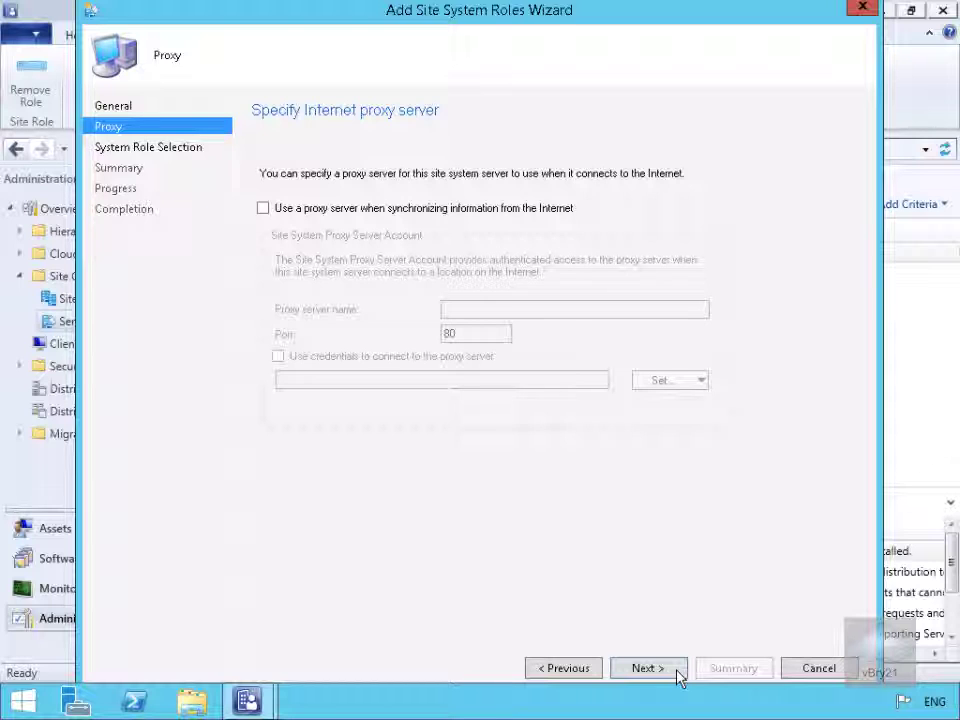
click(676, 671)
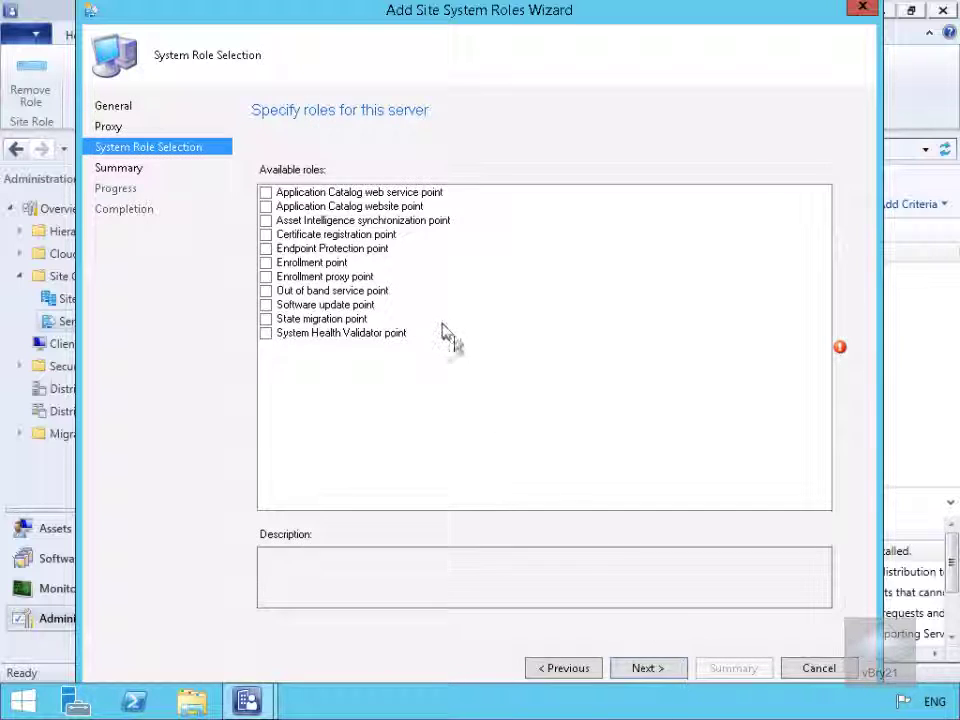
click(267, 249)
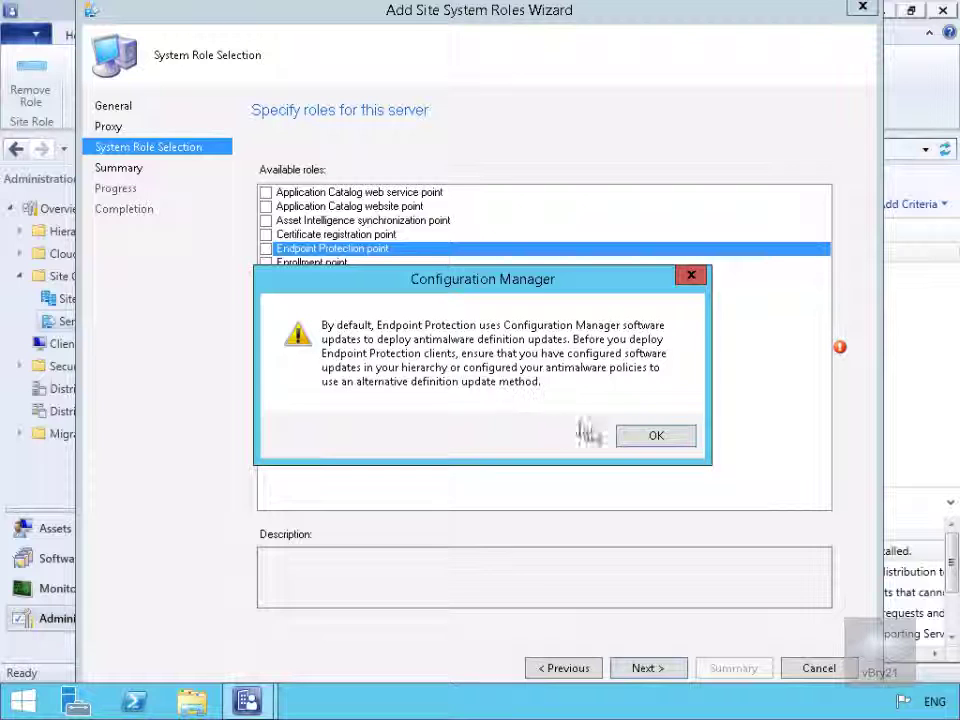
click(631, 443)
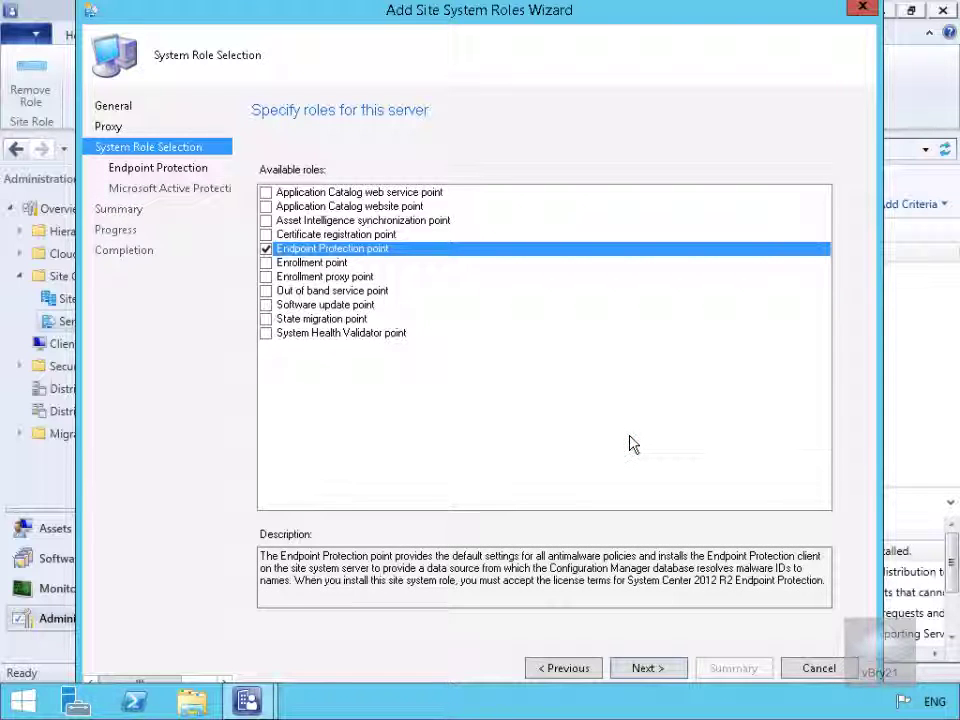
Step: Go through the Endpoint Protection license terms to their end and accept them
click(657, 675)
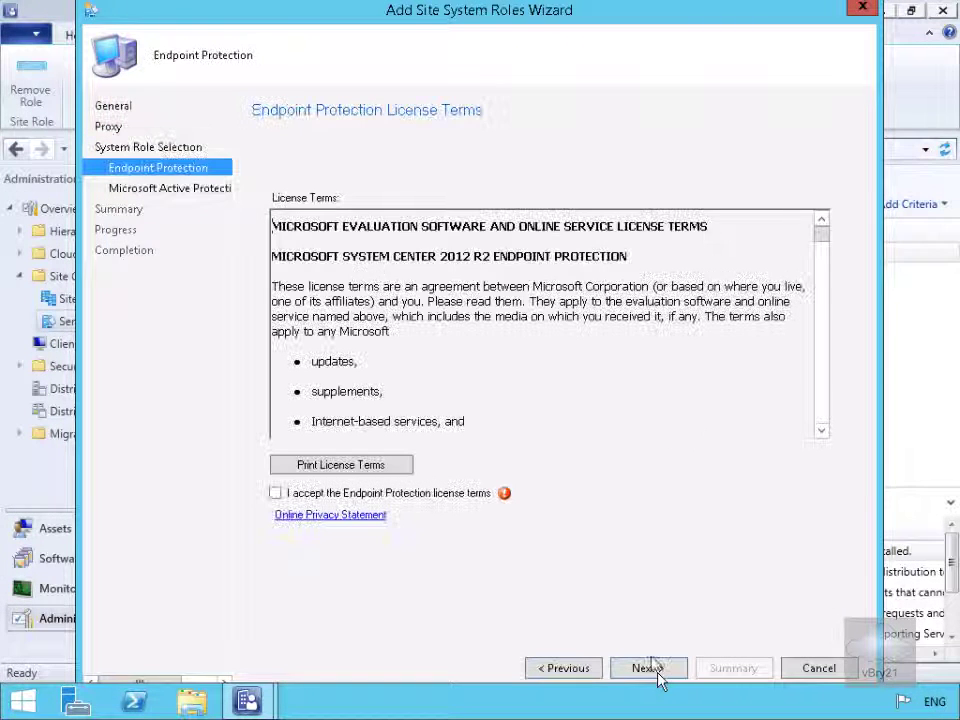
drag(821, 240, 821, 454)
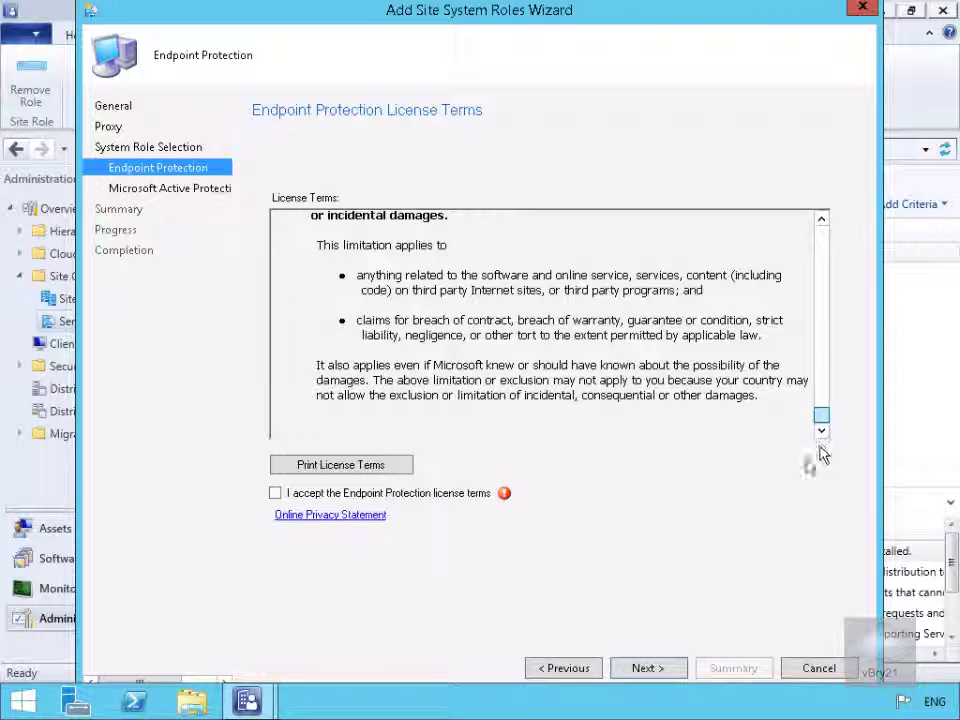
click(275, 493)
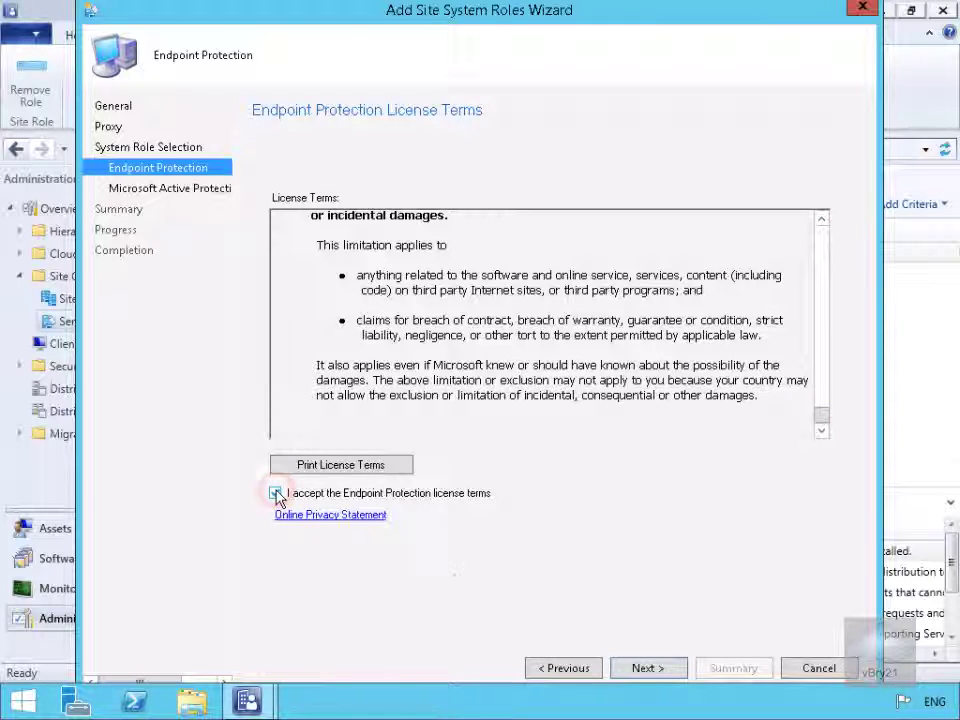
click(647, 668)
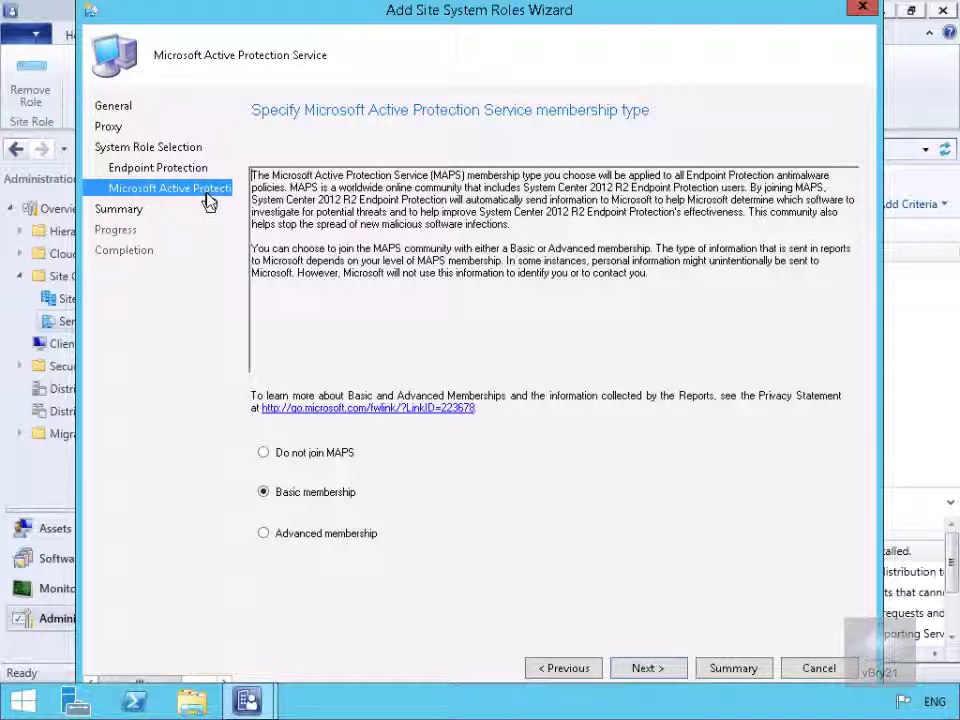
Step: Choose Do not join MAPS as the membership type and complete the role installation wizard
click(308, 456)
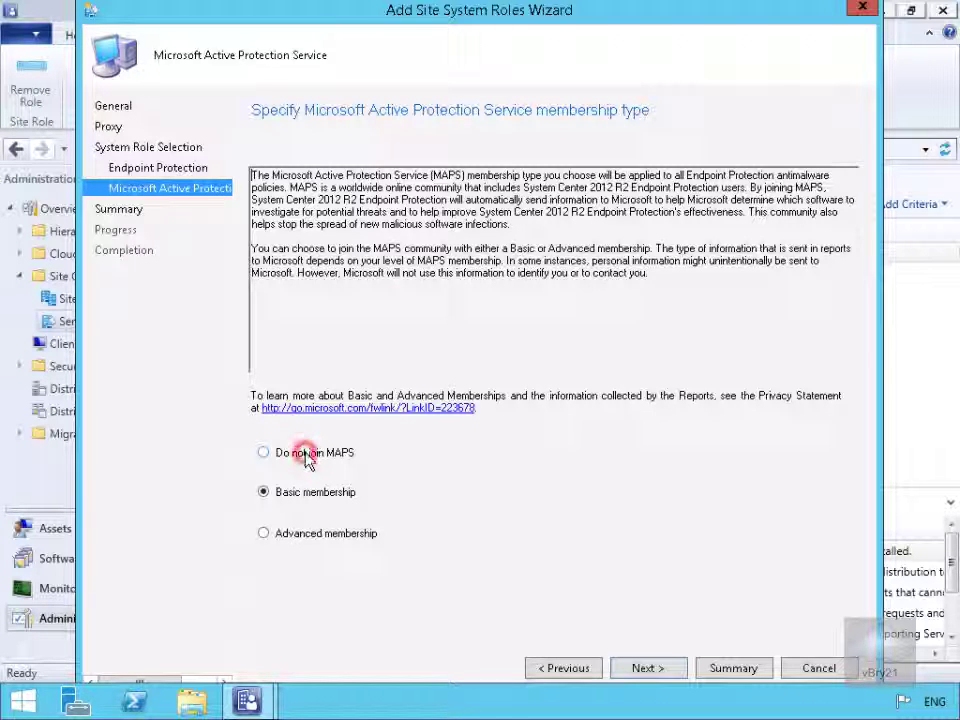
click(665, 676)
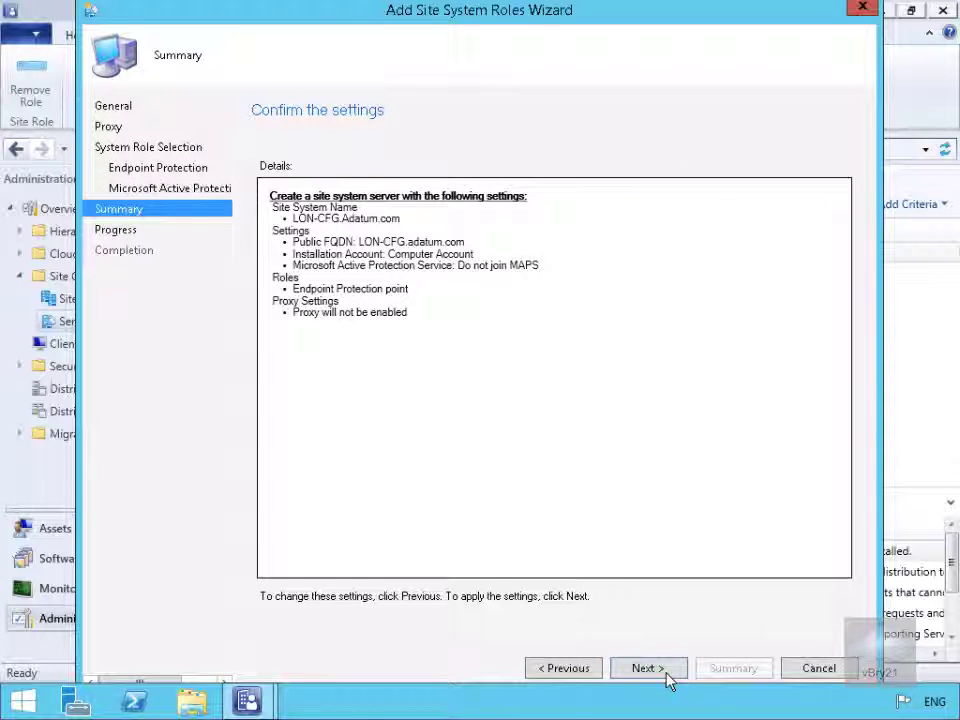
click(665, 676)
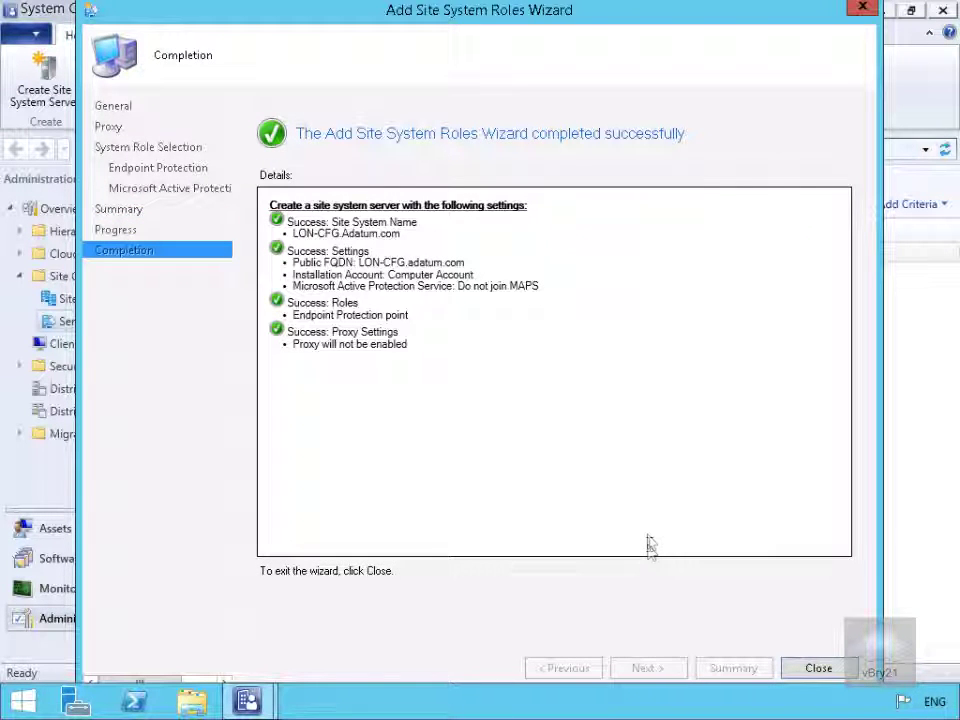
click(816, 668)
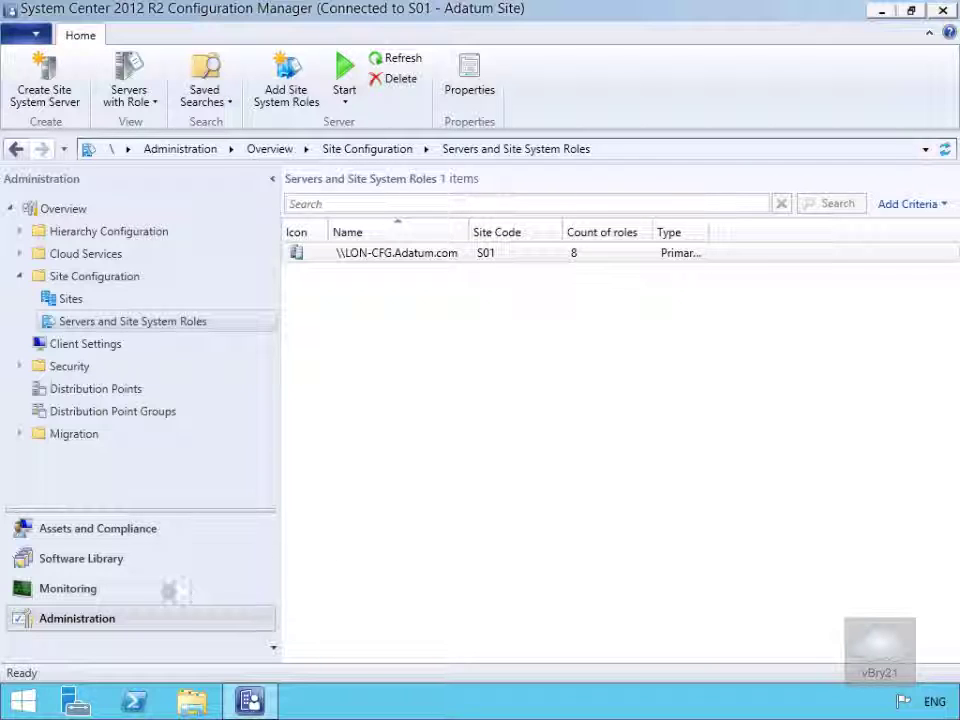
Step: Look through the Component Status list under System Status in Monitoring for the Endpoint Protection component
click(92, 598)
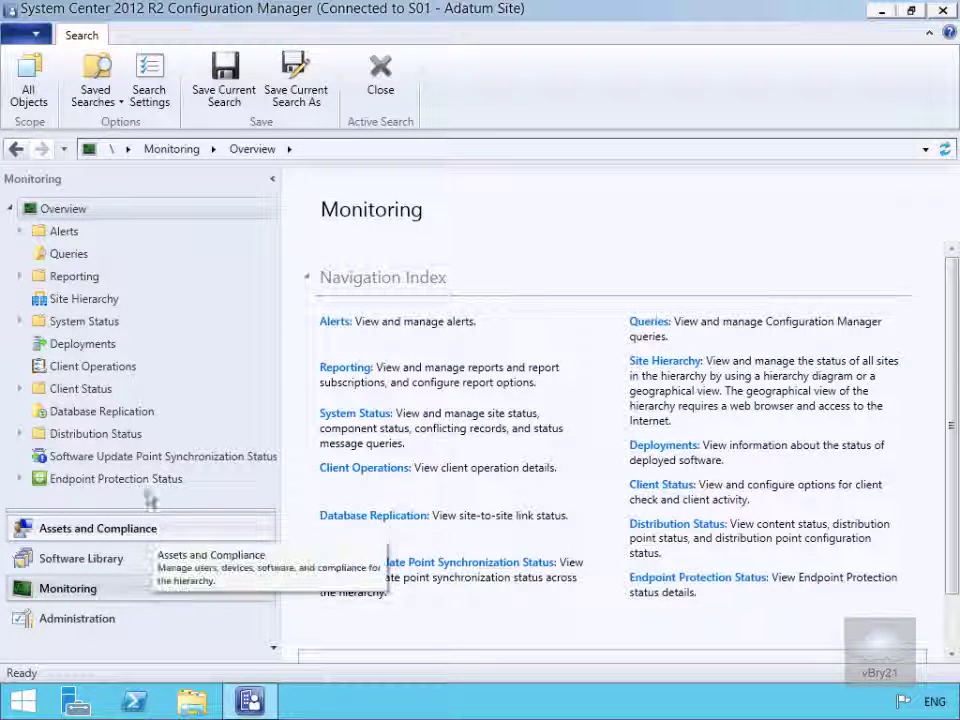
click(20, 322)
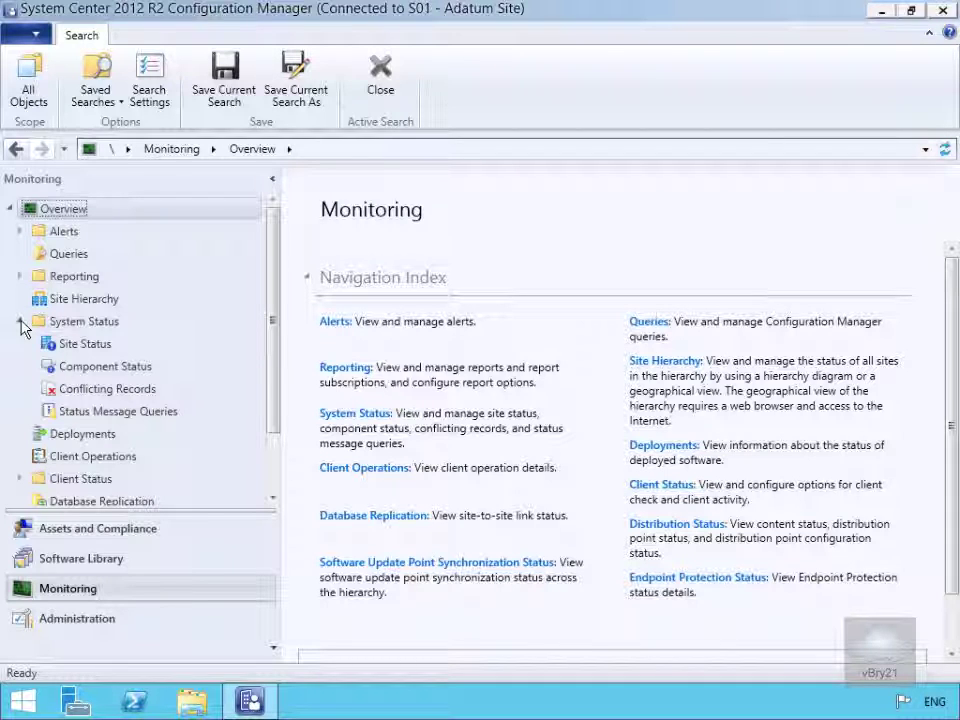
click(89, 371)
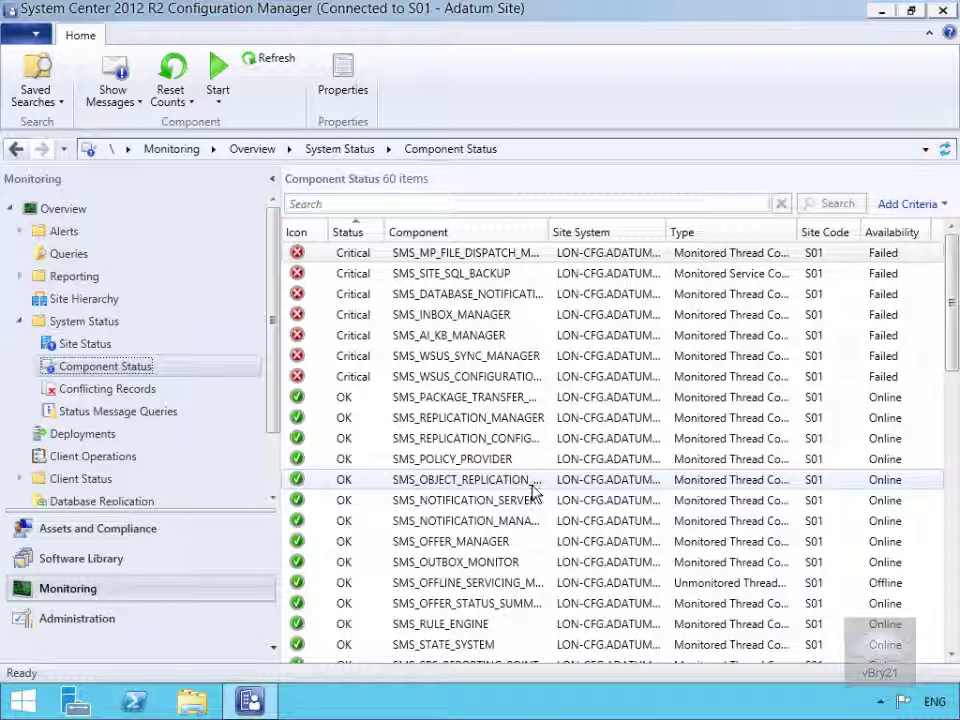
scroll(343, 437, down, 7)
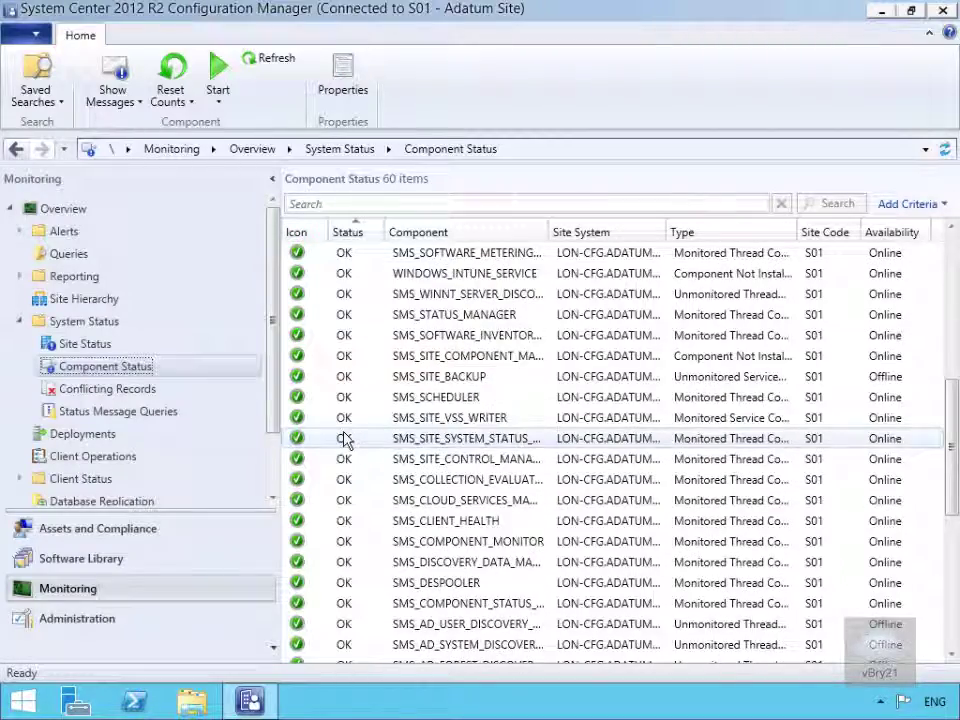
scroll(343, 440, down, 1)
scroll(343, 440, down, 3)
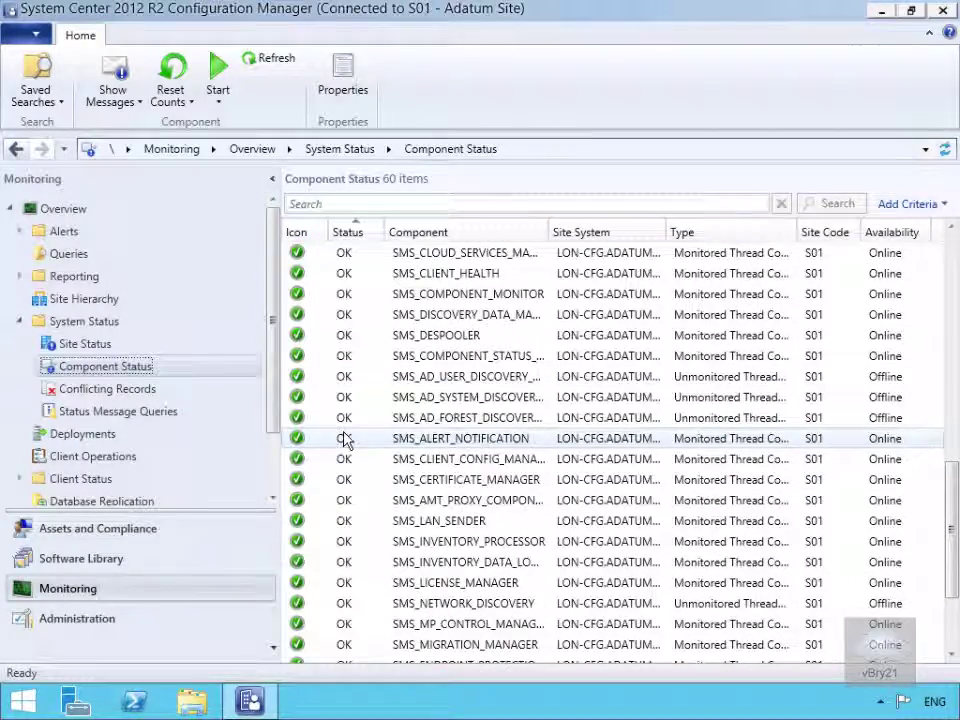
scroll(343, 440, down, 1)
scroll(343, 440, down, 1)
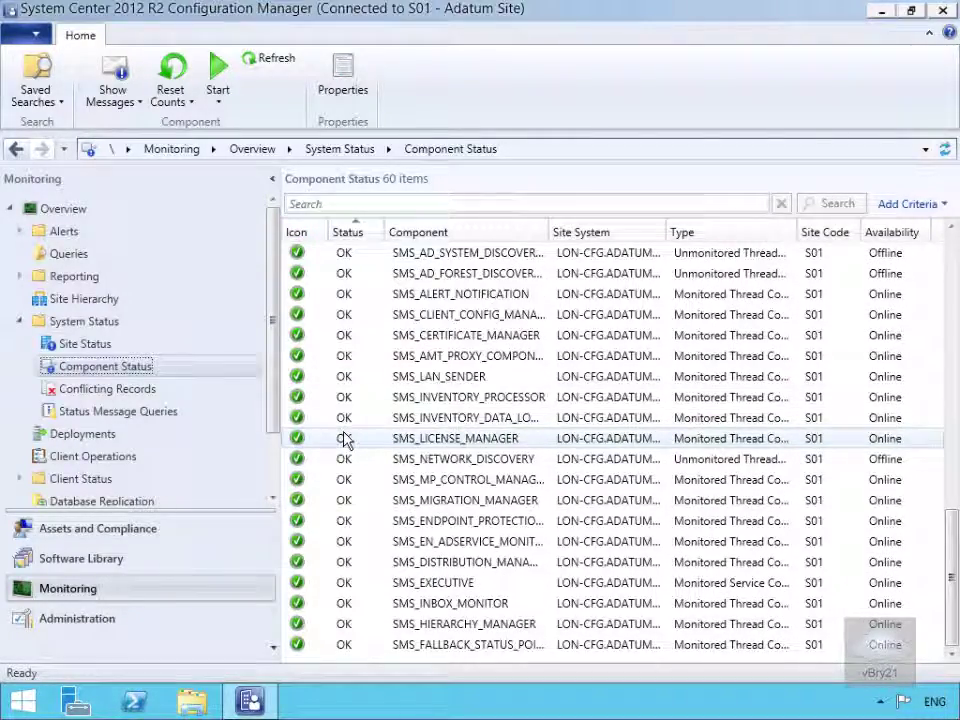
Step: View all status messages of the Endpoint Protection component since 1 day ago, and close the message viewer
click(463, 525)
right_click(466, 528)
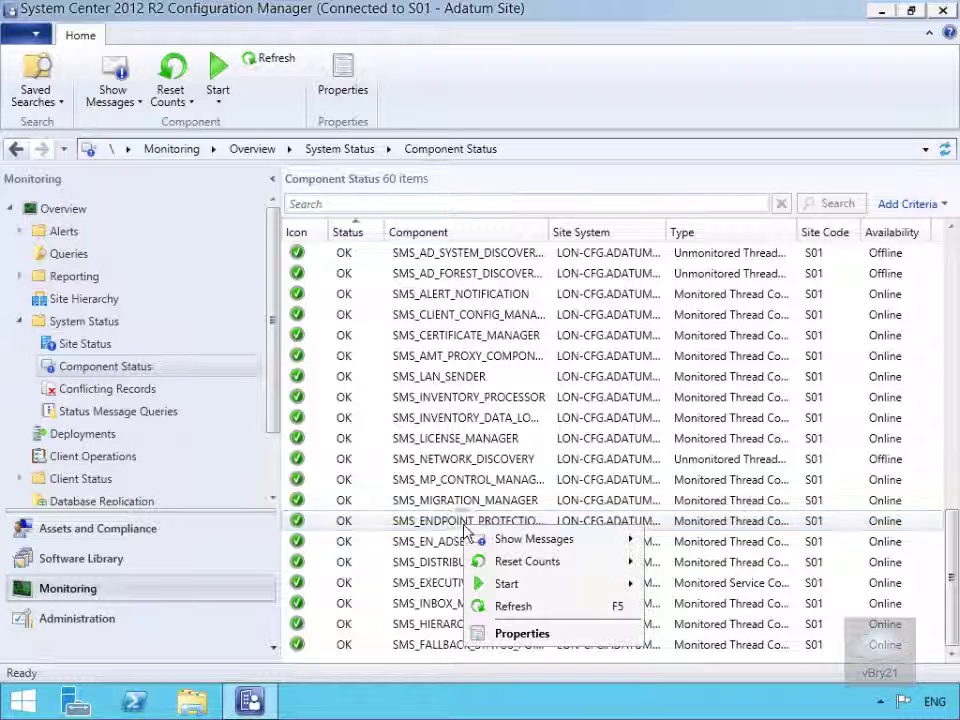
mouse_move(505, 541)
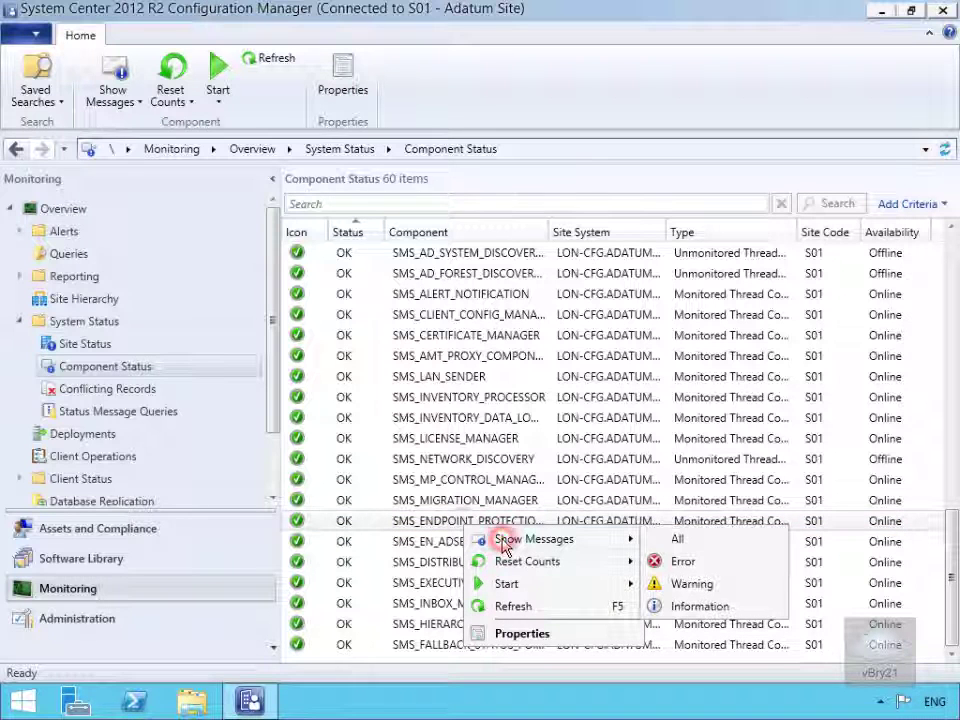
click(680, 541)
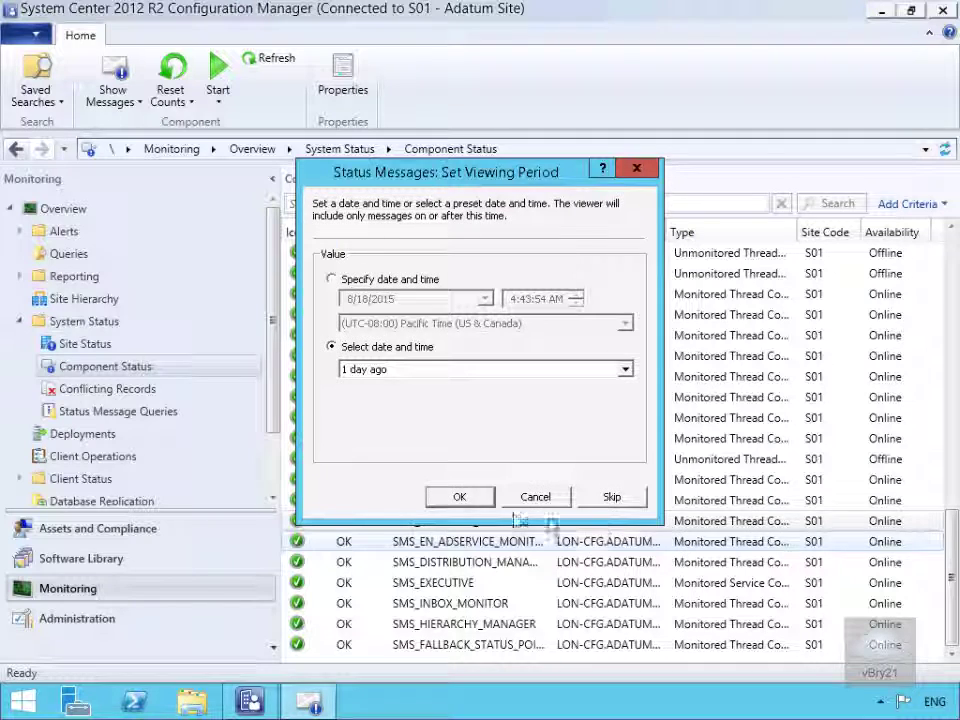
click(470, 498)
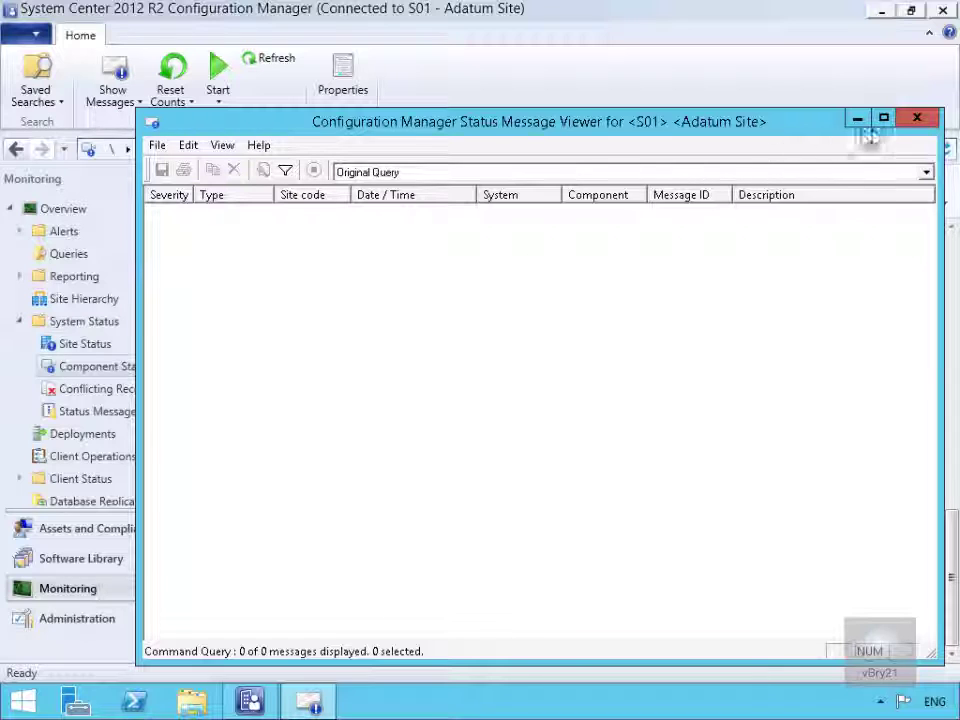
click(918, 120)
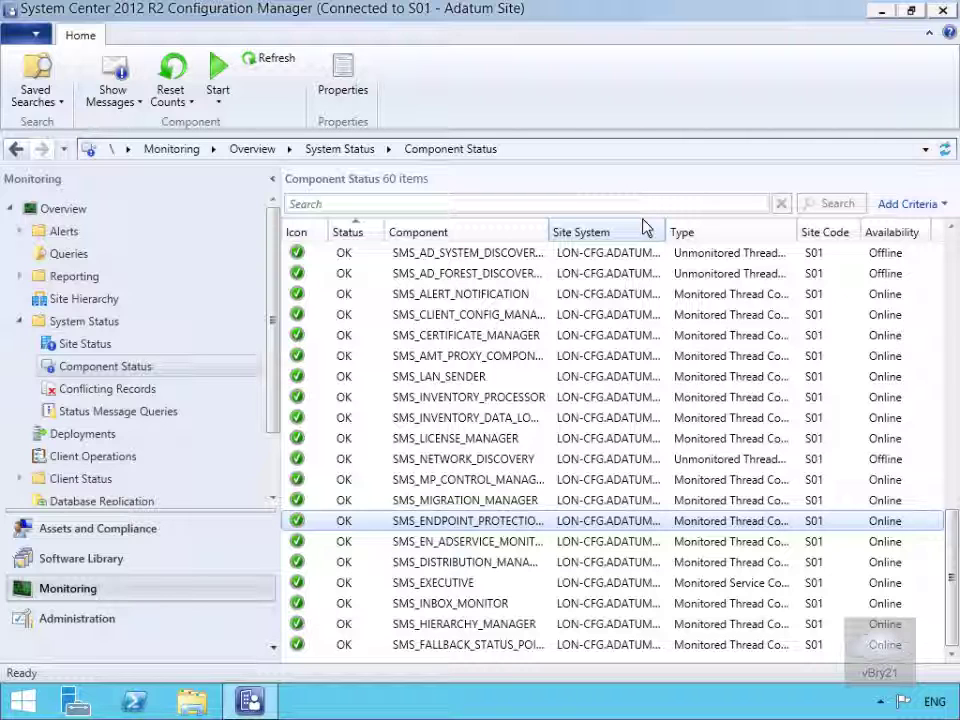
Step: Open the Endpoint Protection section of the Default Client Settings properties in Administration
click(100, 622)
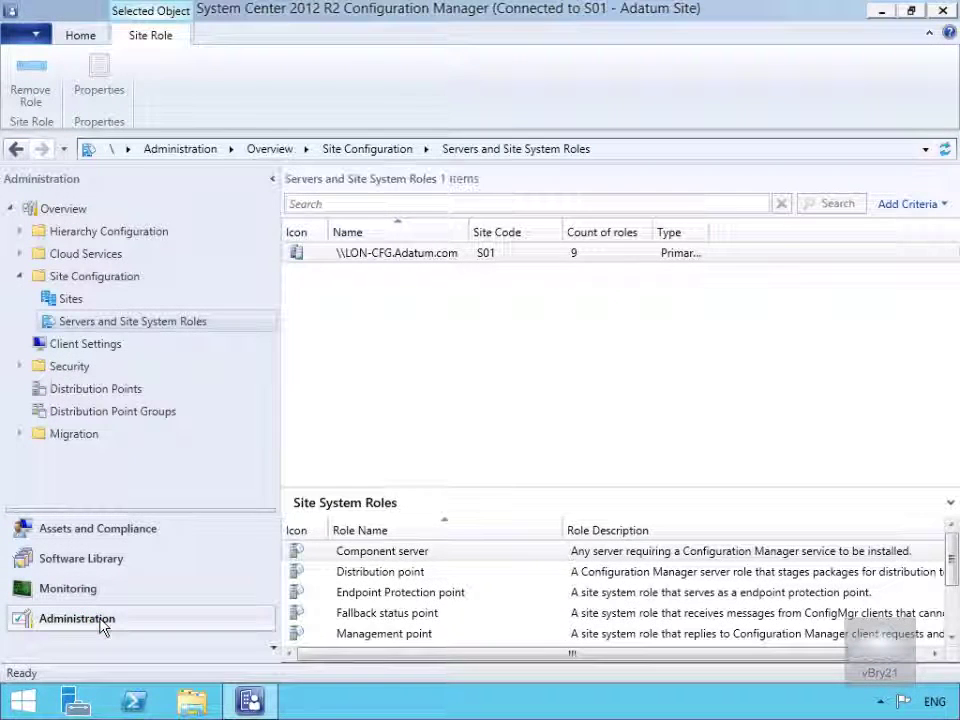
click(85, 345)
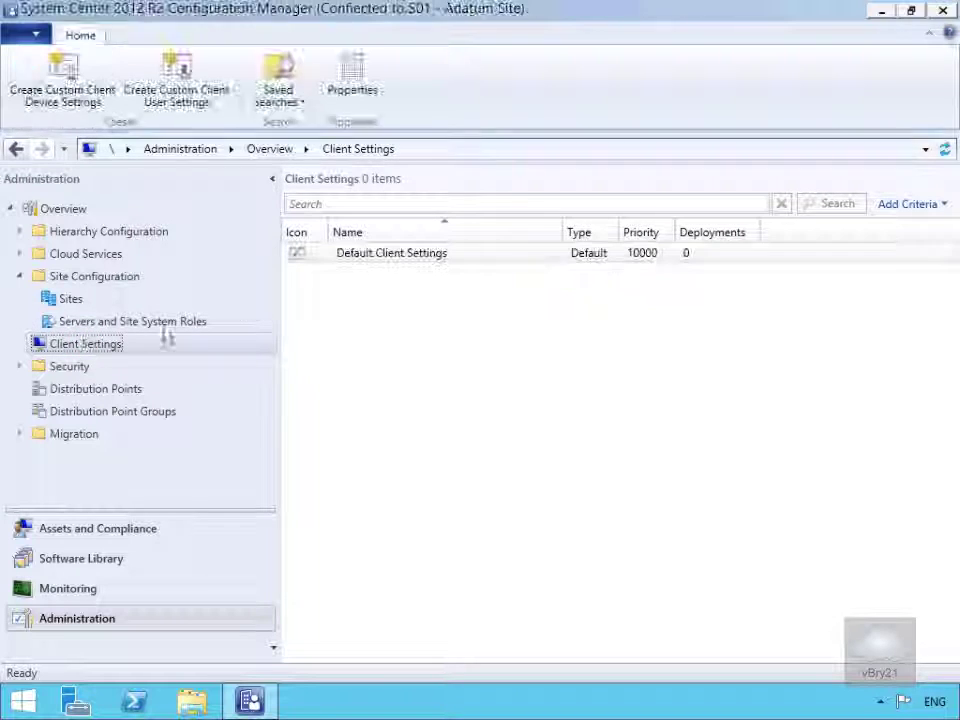
right_click(386, 262)
click(425, 273)
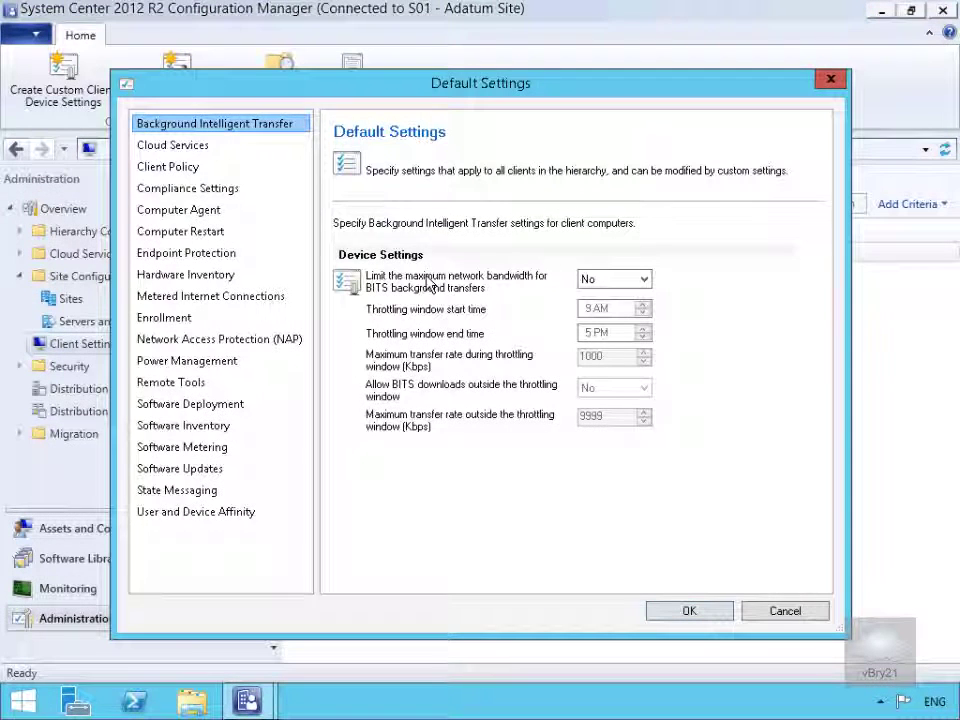
click(229, 318)
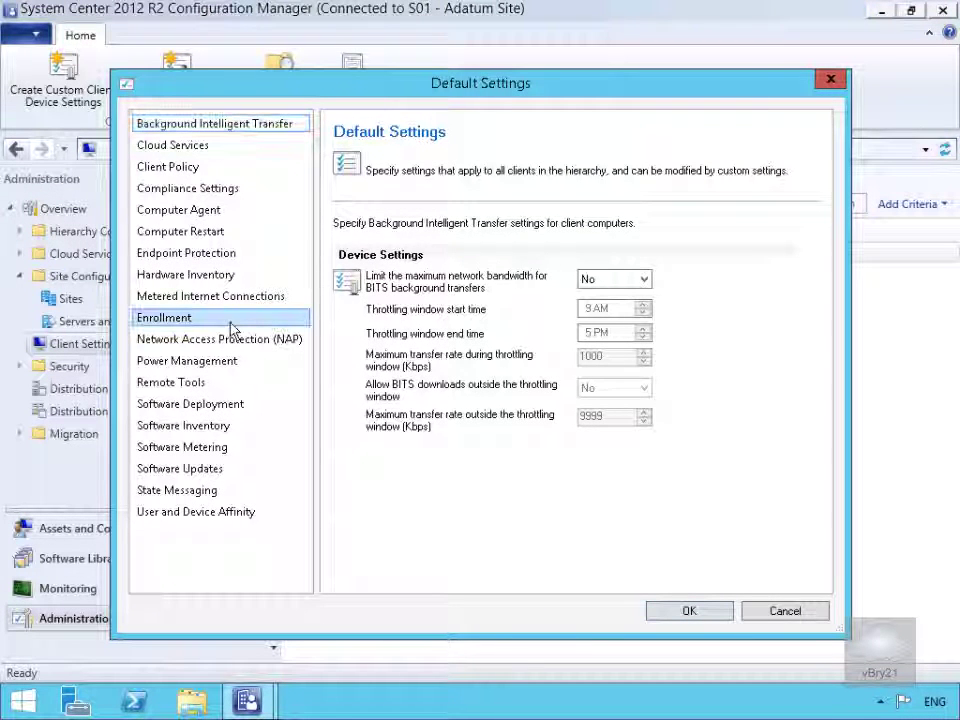
click(212, 254)
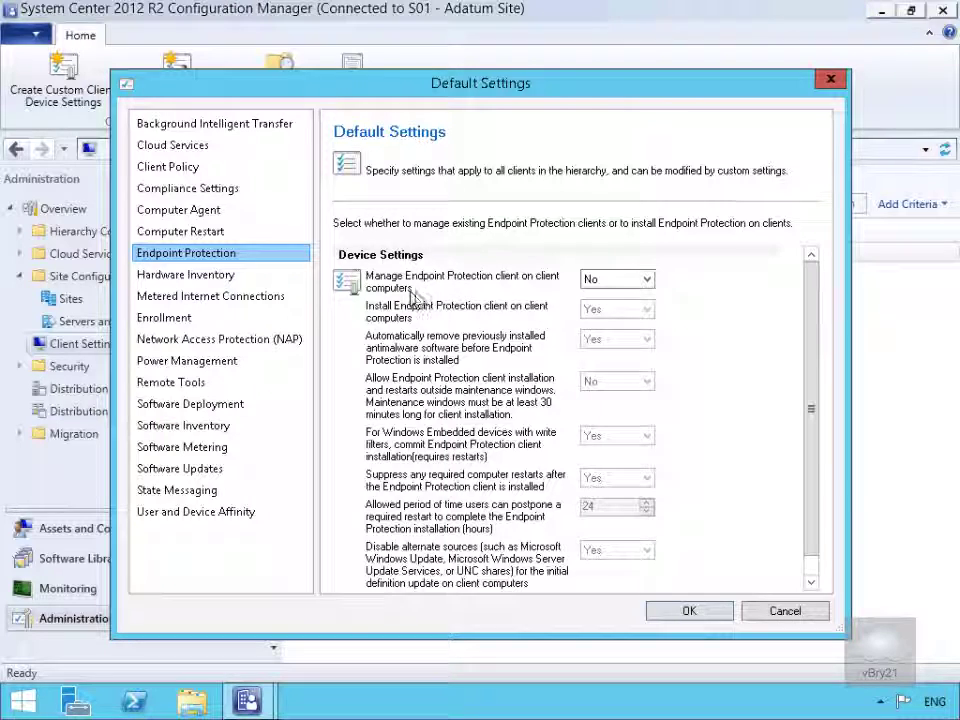
Step: Try Yes for managing the Endpoint Protection client on client computers and return the option to No
click(598, 284)
click(620, 306)
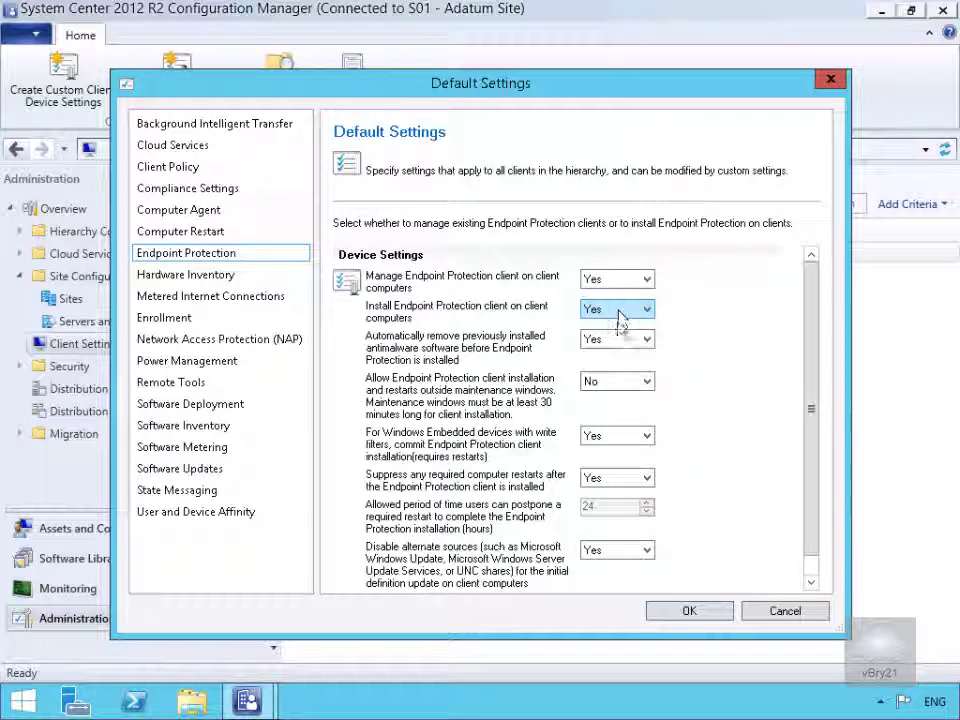
click(604, 280)
click(615, 295)
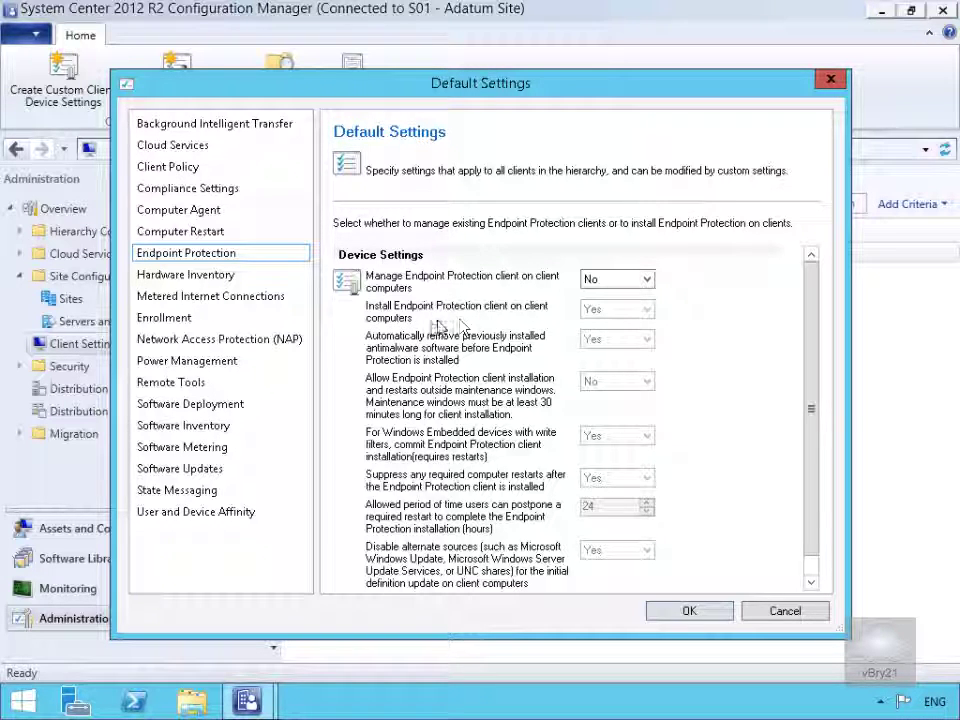
Step: Set Manage Endpoint Protection client on client computers to Yes, review the remaining device settings, and save the default settings
click(590, 282)
click(610, 310)
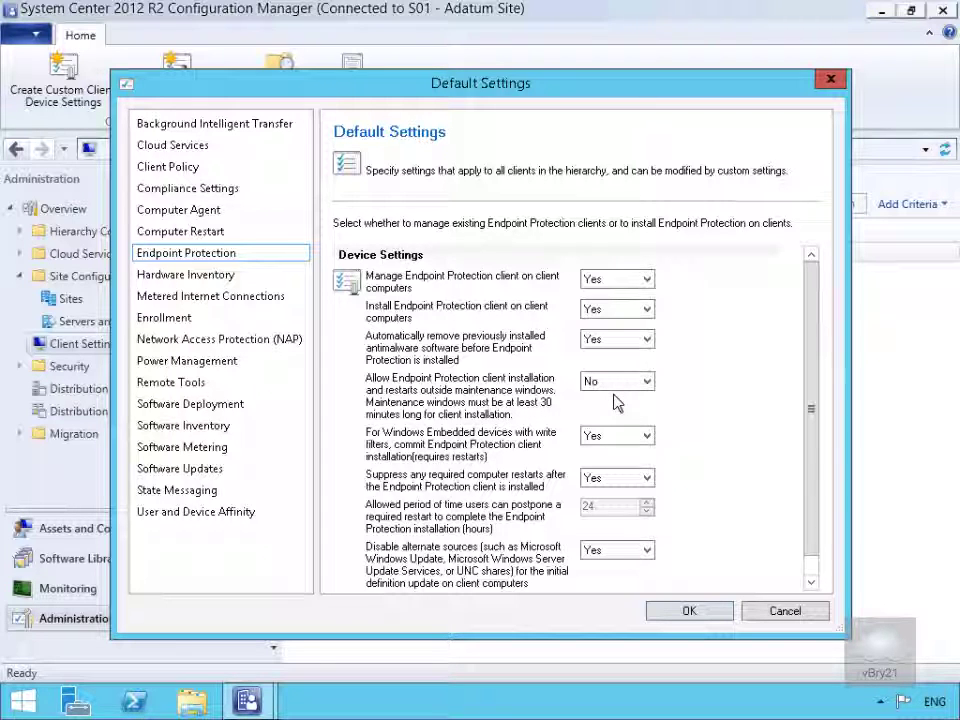
click(808, 459)
scroll(460, 445, down, 1)
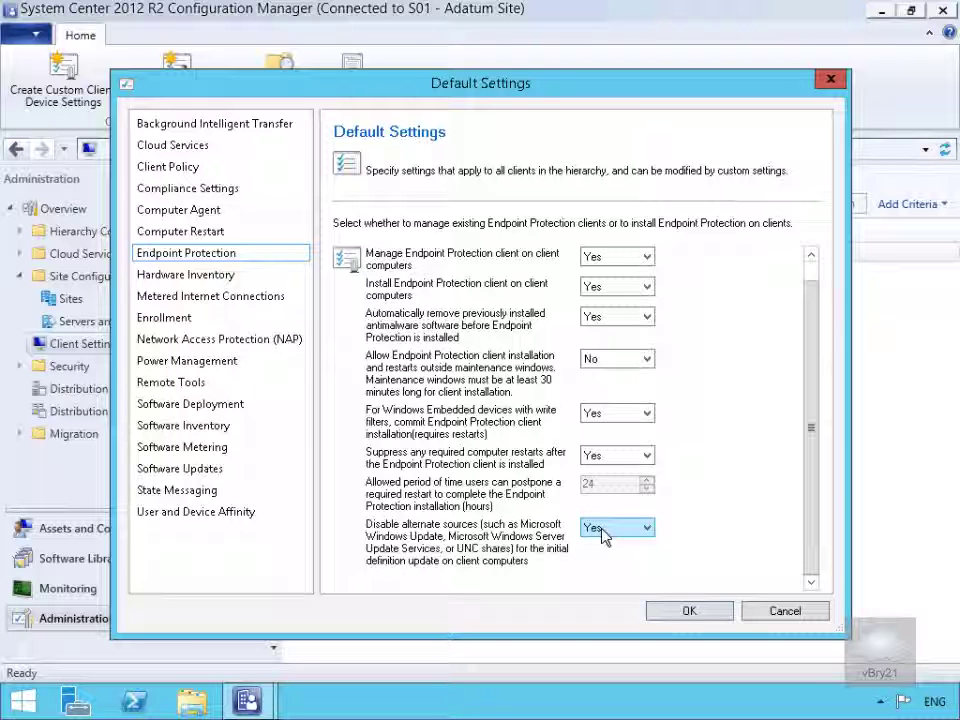
click(706, 610)
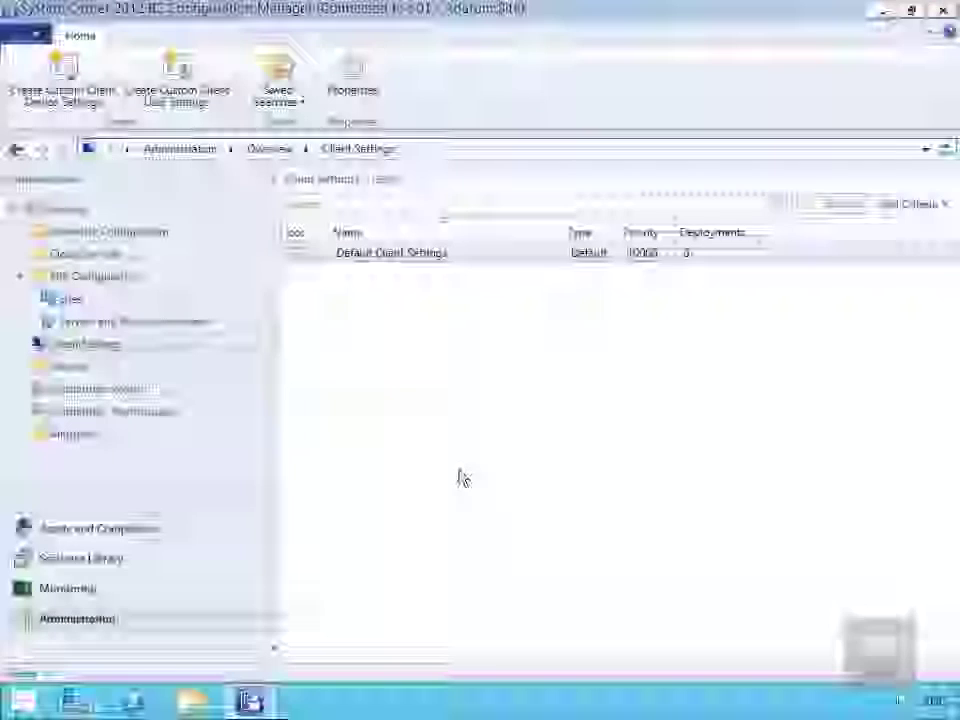